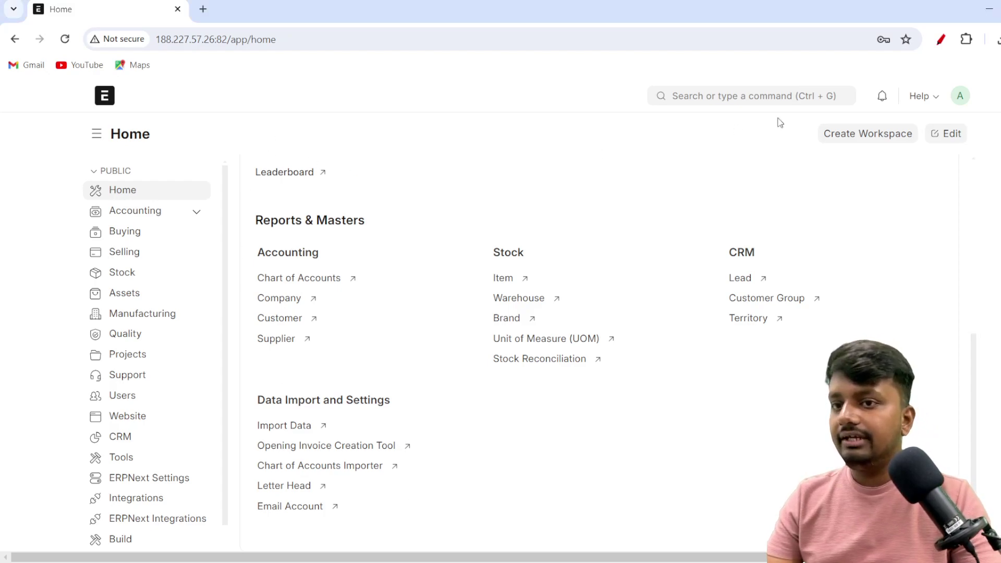
Search for "sales order" and open a new Sales Order form.
left_click(763, 94)
type("sal")
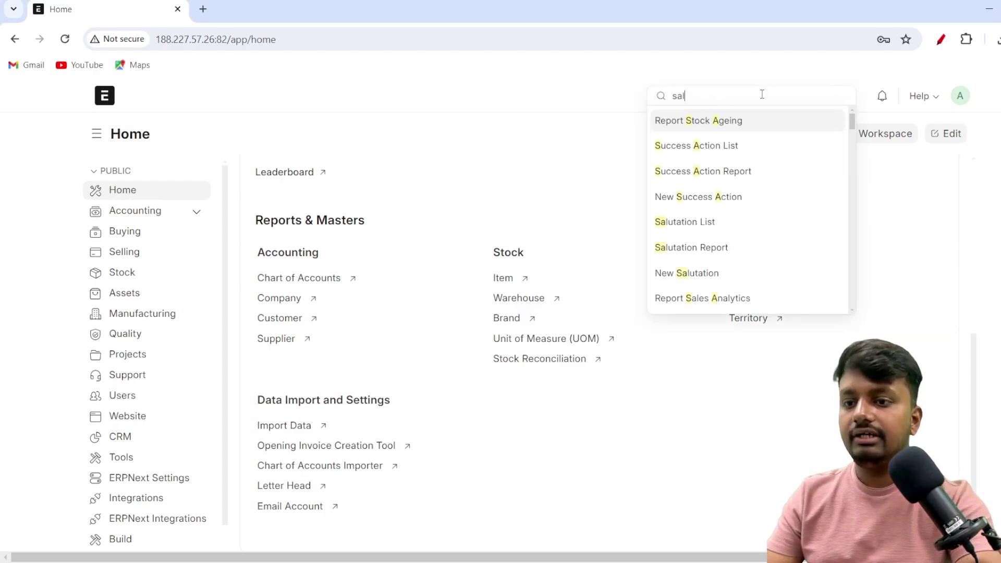
type("es order")
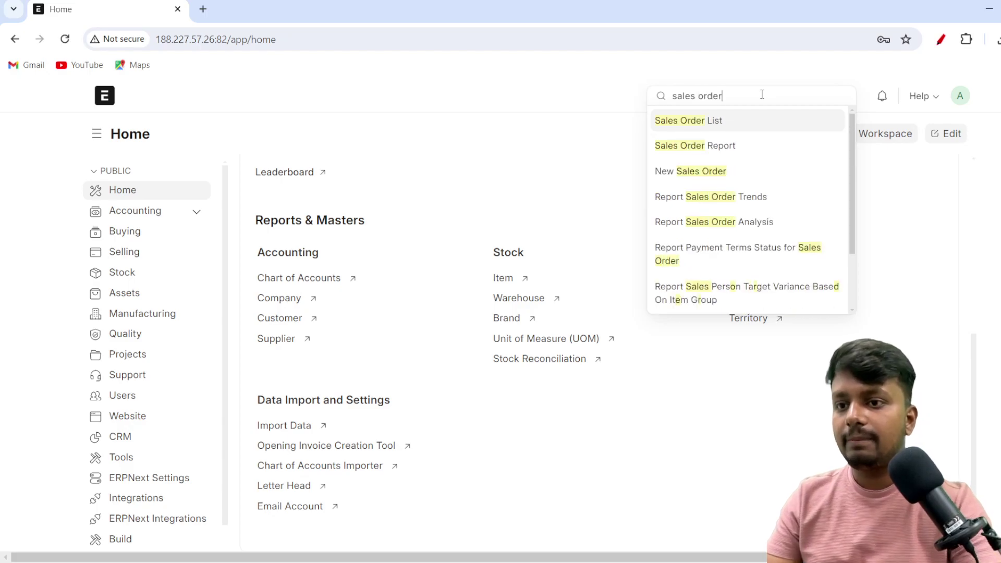
left_click(700, 178)
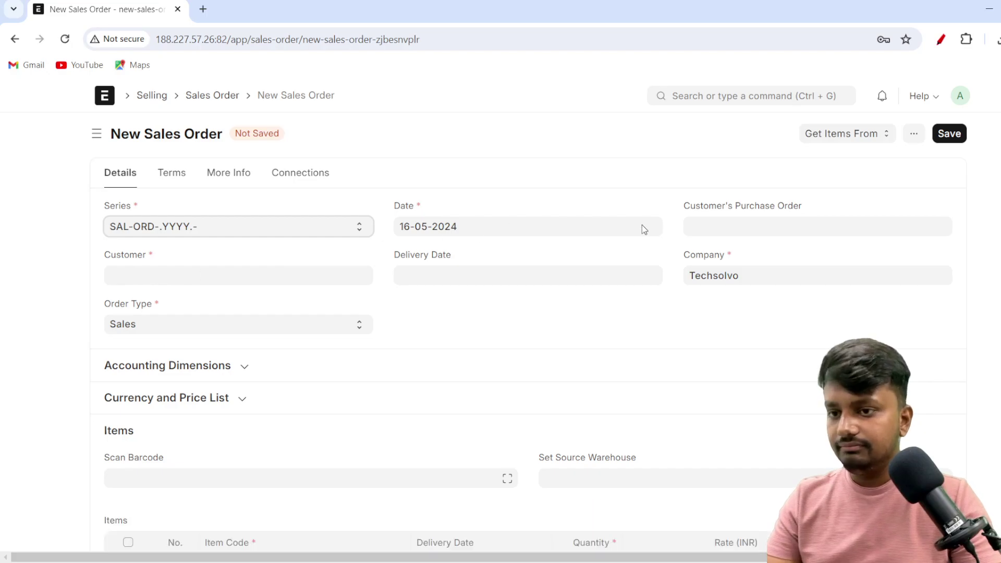
scroll(362, 197, "down", 14)
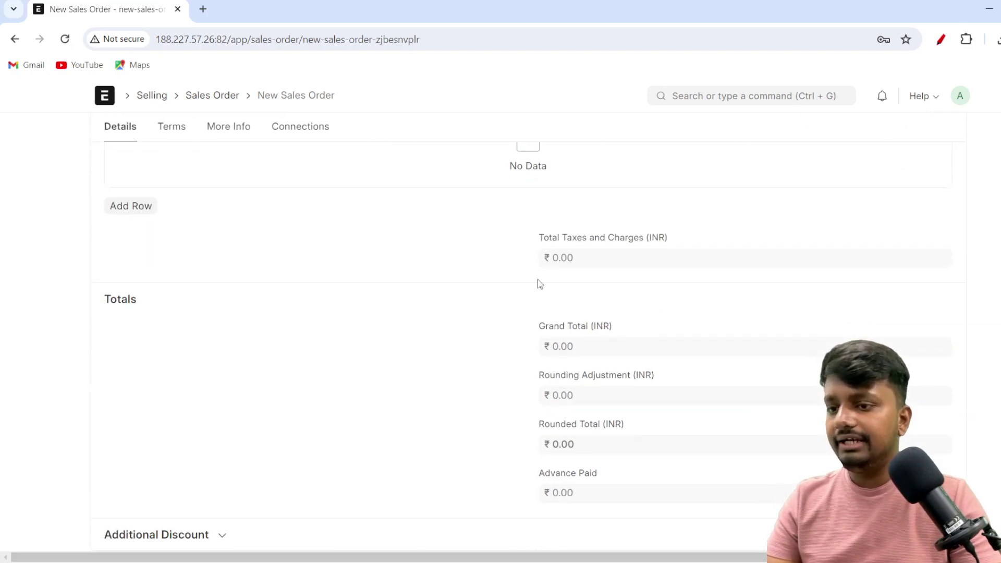
scroll(893, 270, "up", 7)
scroll(893, 270, "up", 7)
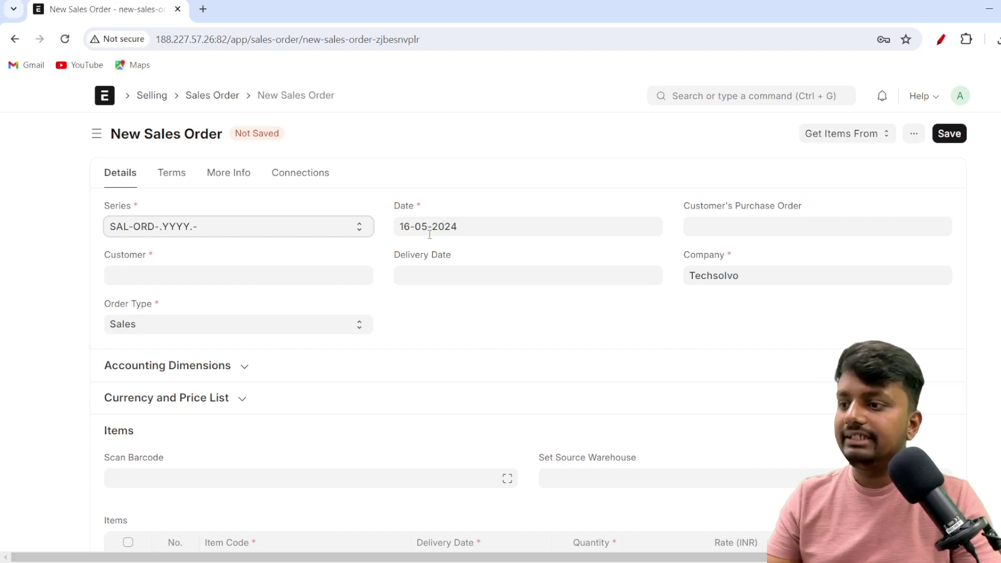
Set the sales order's customer to Yatharth Enterprises and its delivery date to 31-05-2024.
left_click(179, 273)
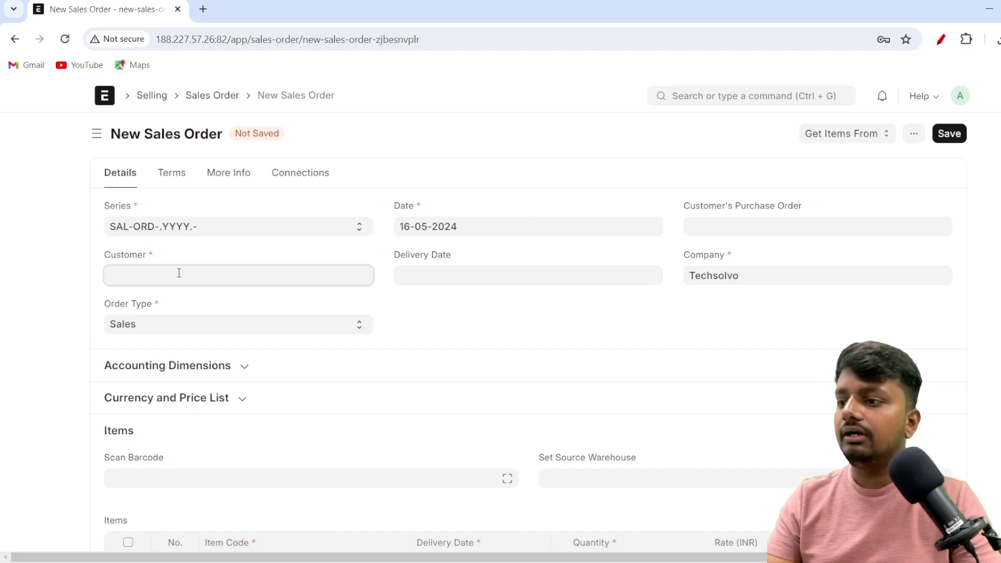
scroll(222, 360, "down", 5)
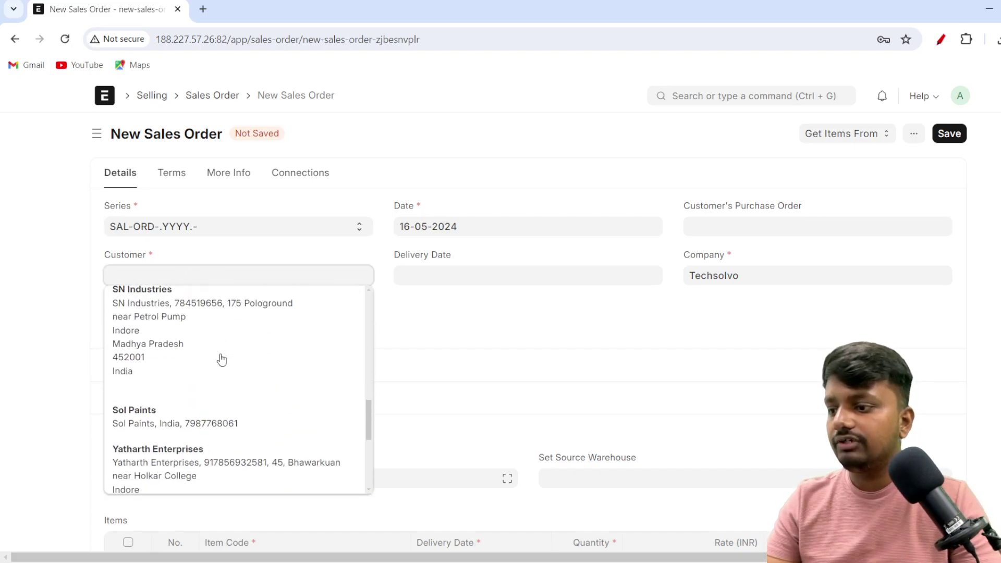
scroll(204, 370, "down", 4)
scroll(204, 370, "up", 2)
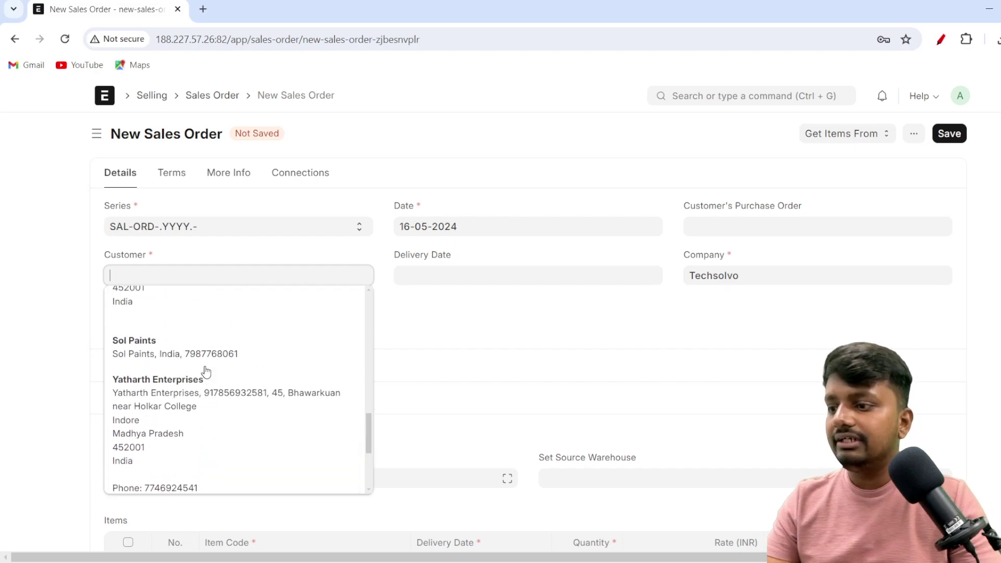
left_click(168, 398)
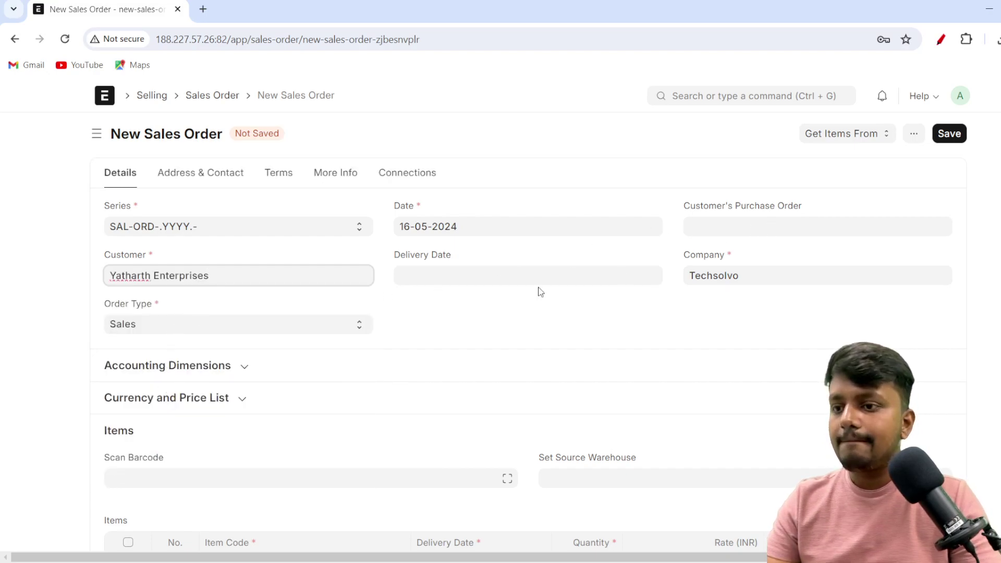
left_click(454, 275)
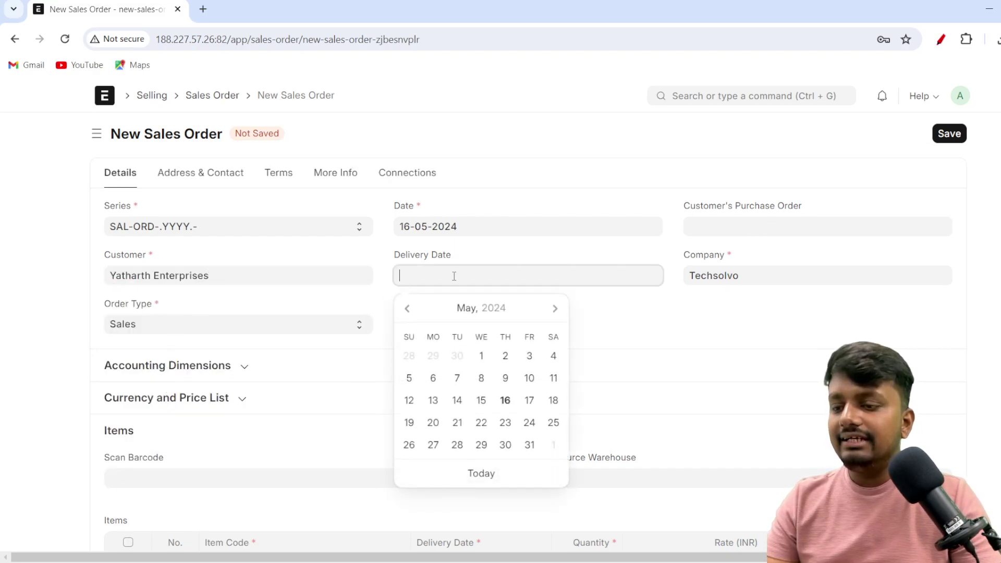
left_click(530, 446)
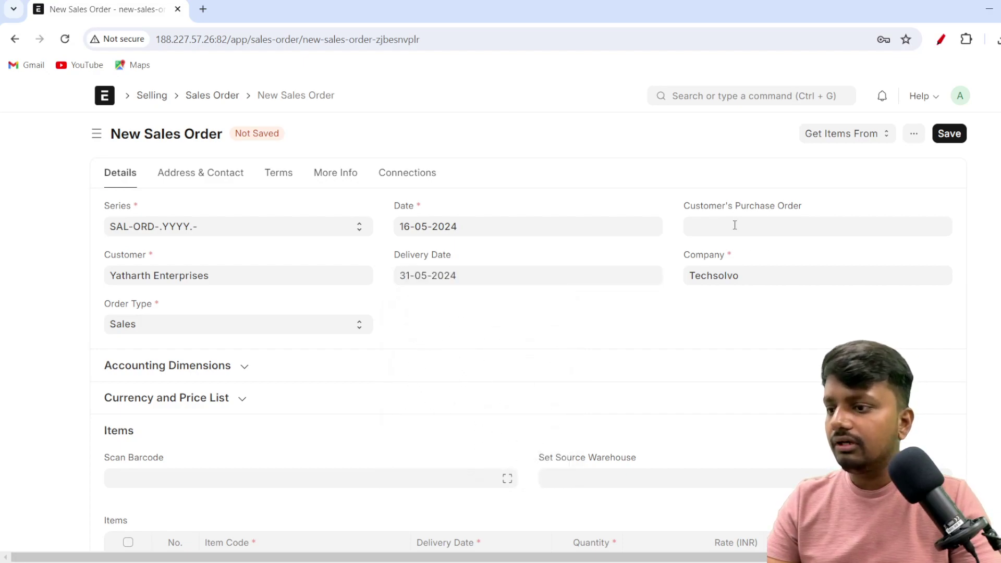
Add the metal table item MT-001 to the first item row with a quantity of 15.
scroll(666, 302, "down", 4)
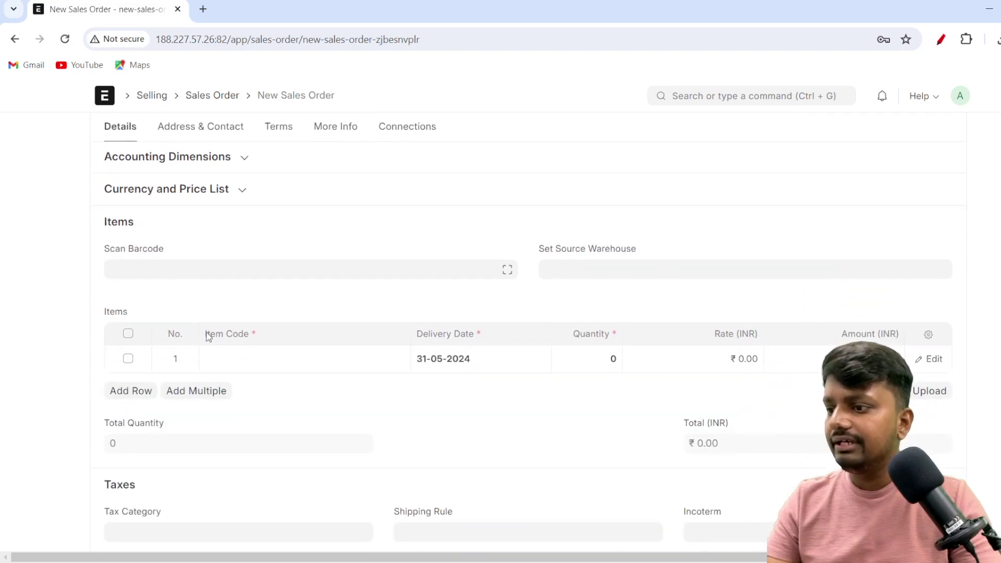
left_click(262, 362)
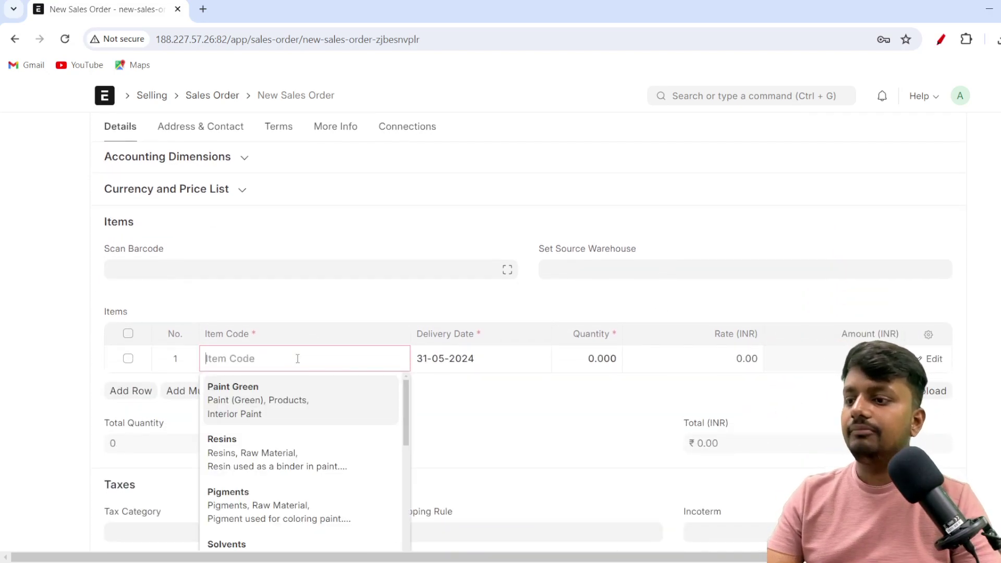
type("metal")
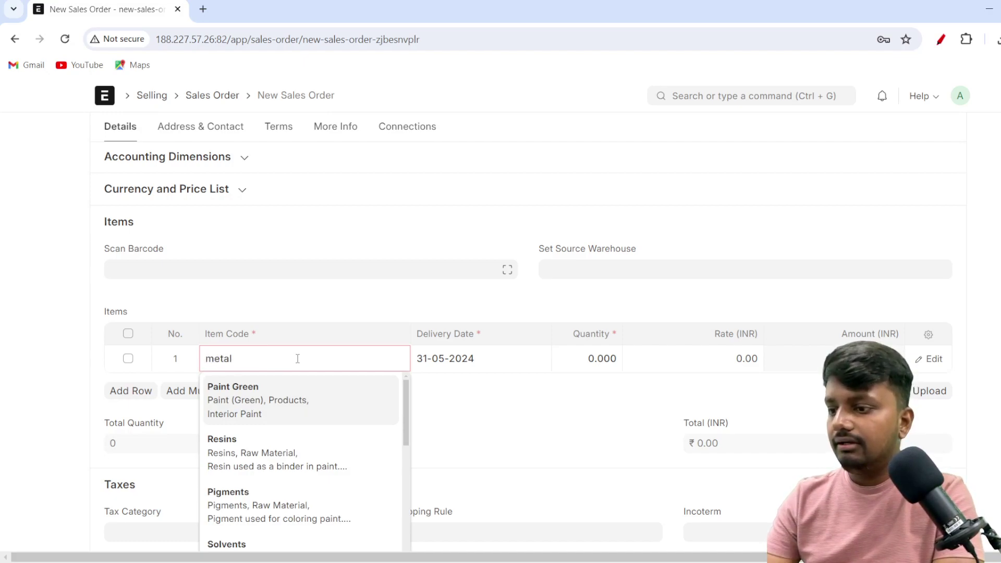
type(" table")
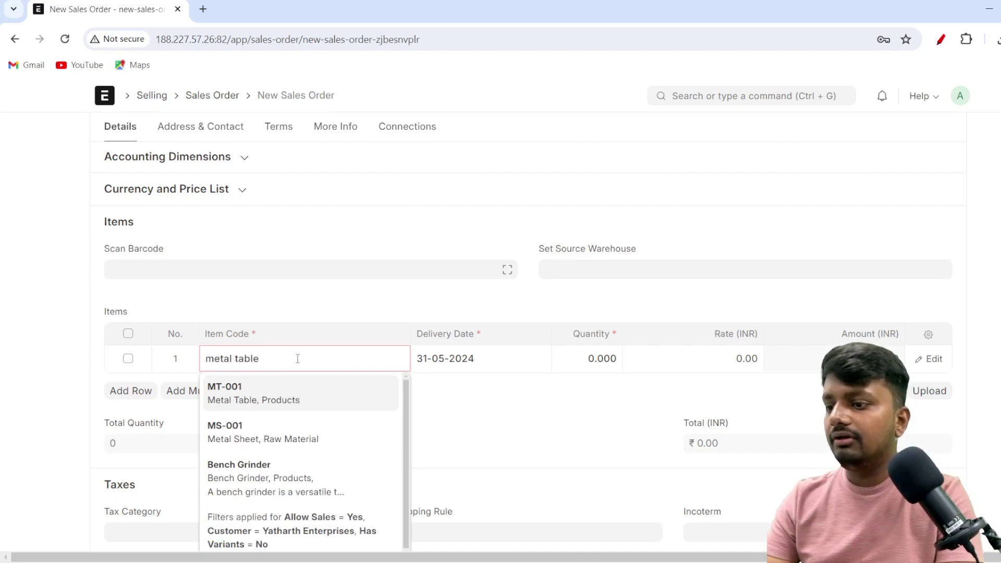
key("Return")
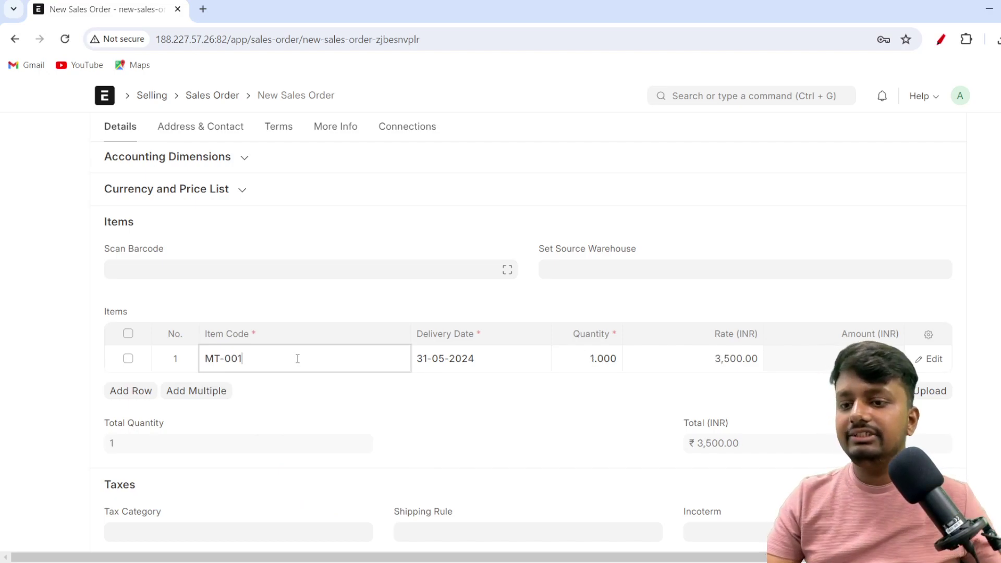
left_click(595, 361)
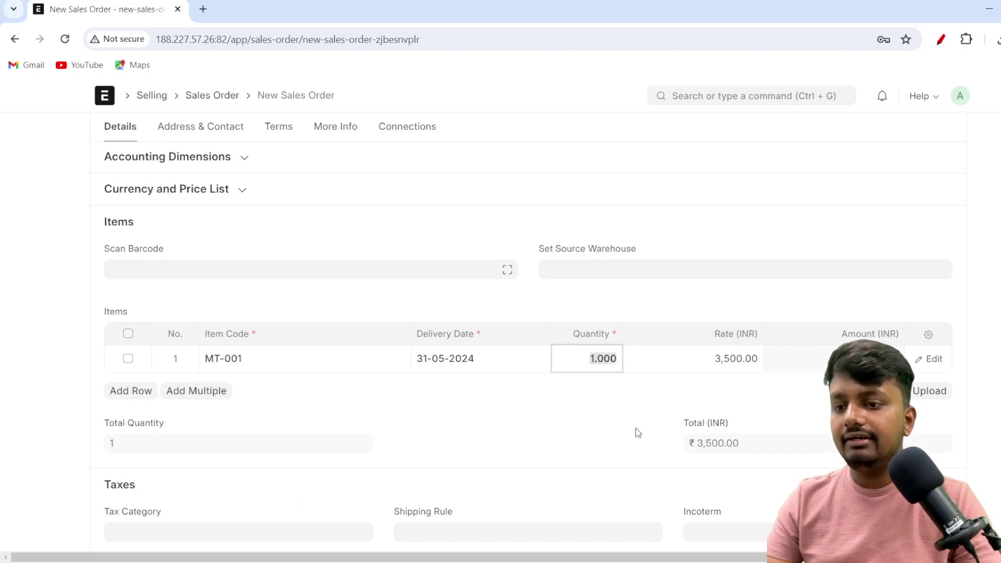
key("BackSpace")
type("15")
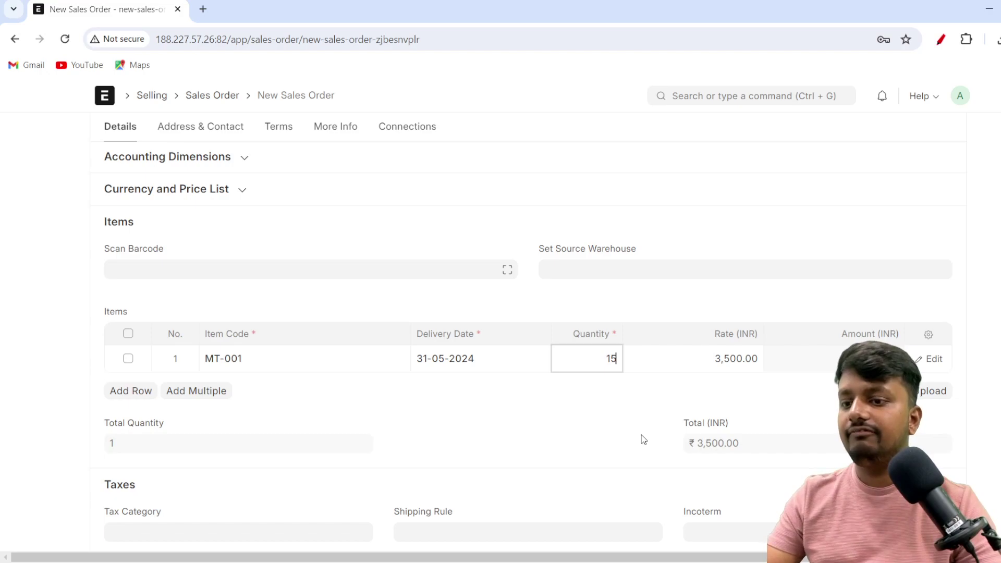
left_click(568, 384)
Set the order's tax category to In-State.
scroll(647, 319, "down", 3)
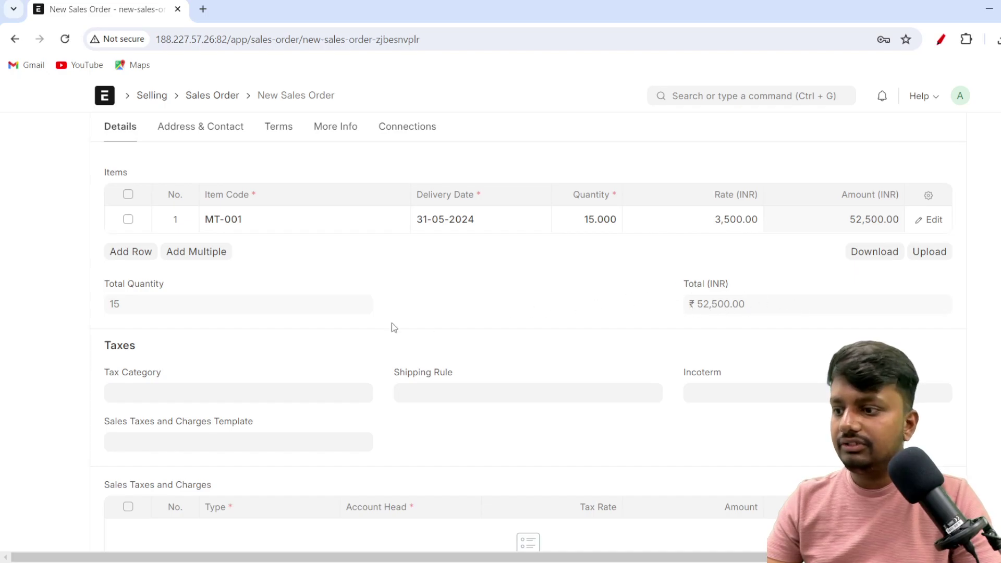
scroll(489, 334, "down", 5)
scroll(177, 312, "up", 3)
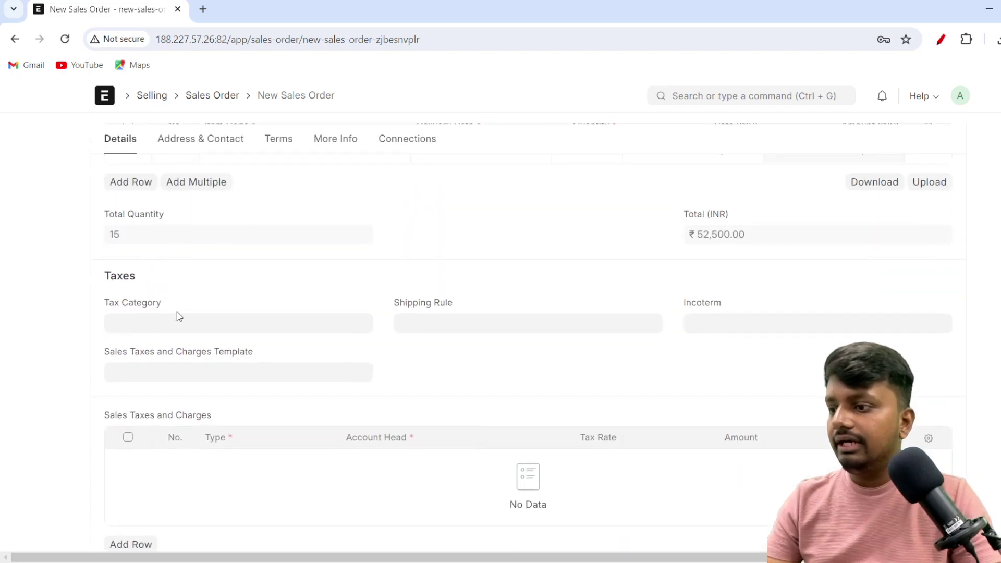
left_click(160, 322)
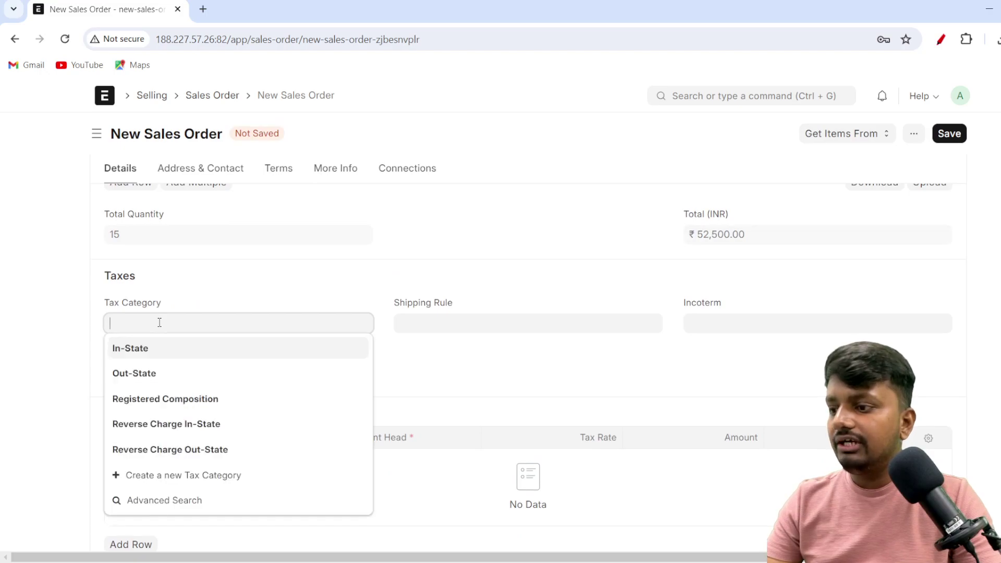
left_click(165, 360)
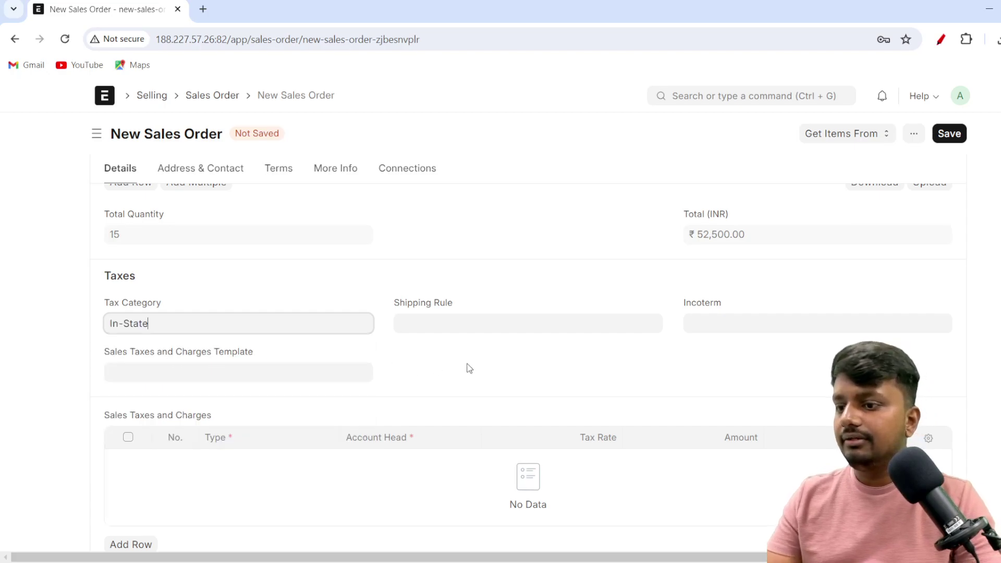
Review the order's item row, sales taxes and charges, totals and additional discount options.
scroll(407, 381, "down", 4)
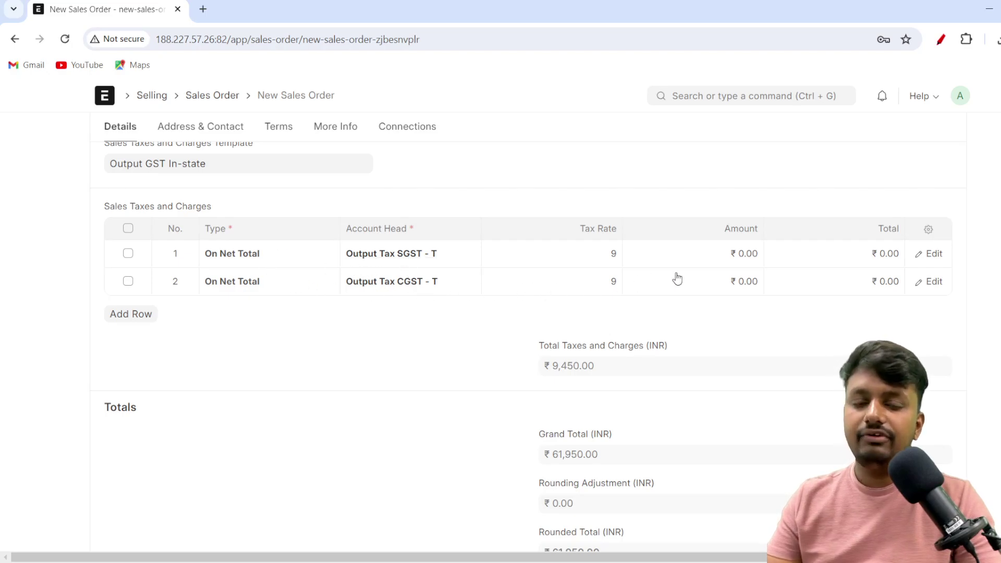
scroll(440, 275, "up", 5)
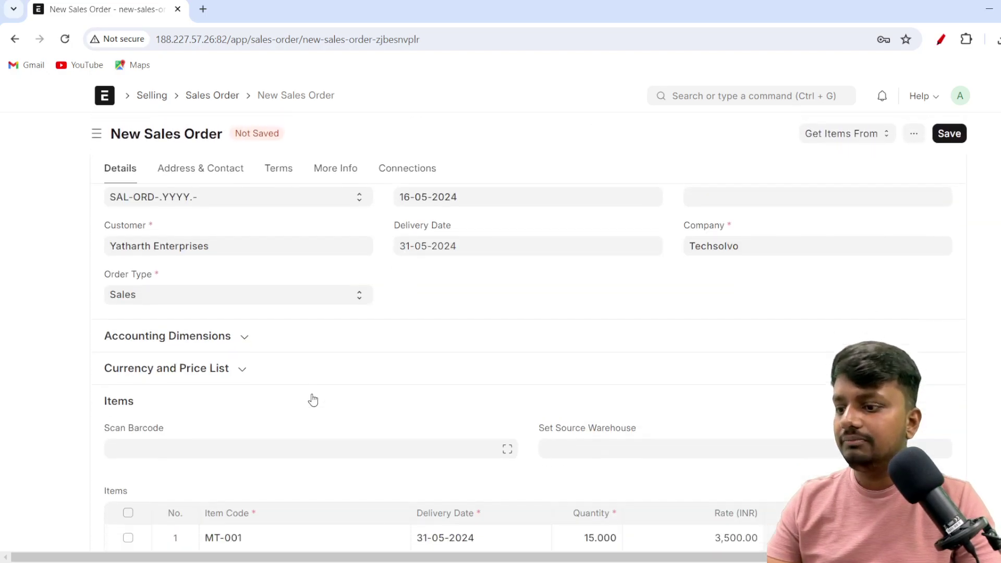
scroll(315, 401, "down", 5)
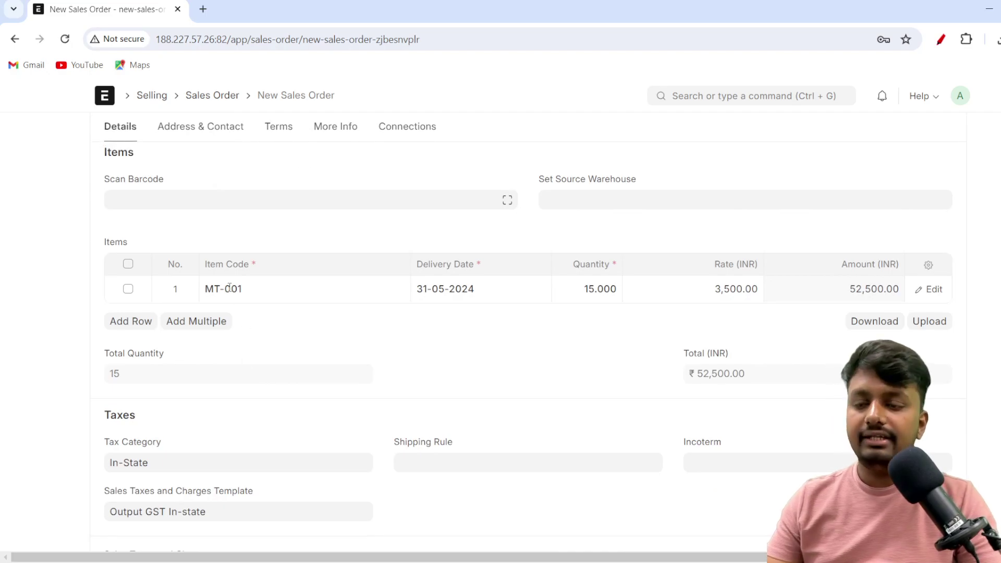
scroll(378, 331, "down", 8)
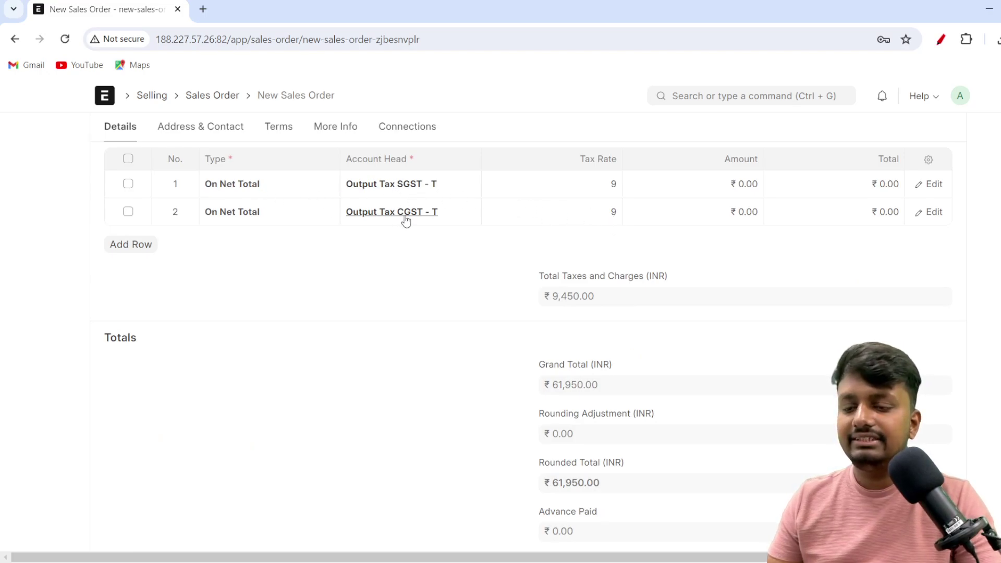
scroll(549, 286, "down", 1)
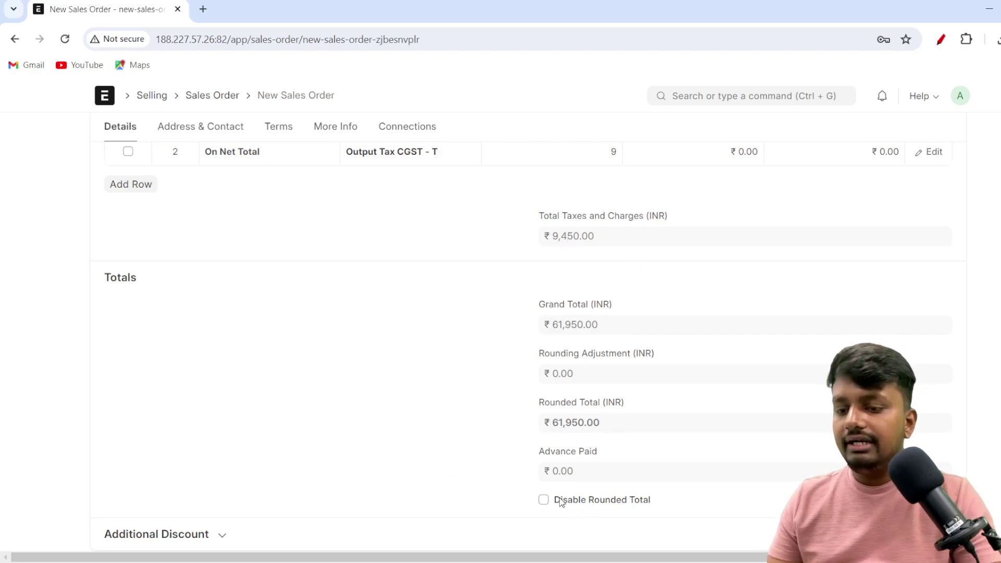
left_click(223, 535)
scroll(291, 447, "down", 2)
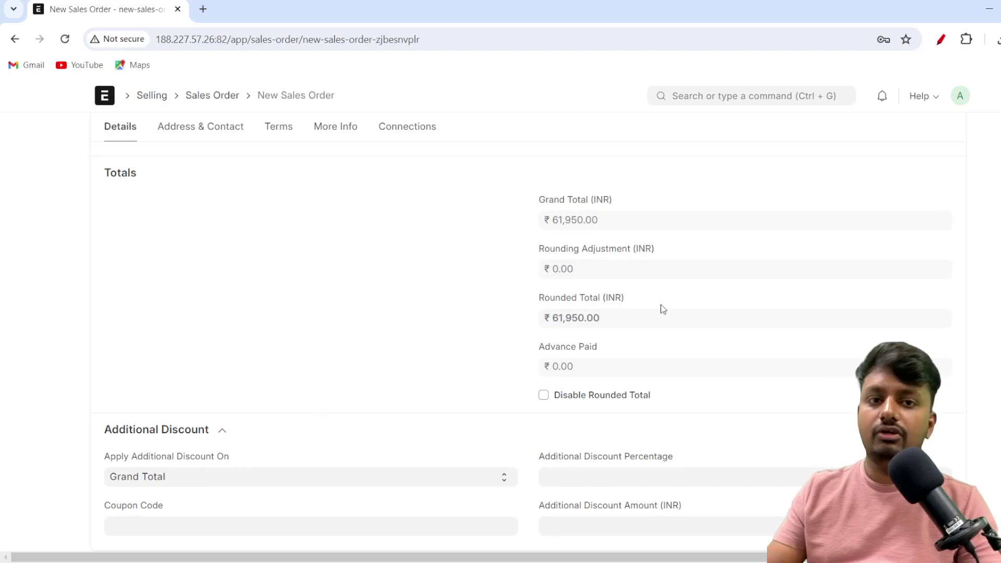
scroll(650, 313, "up", 15)
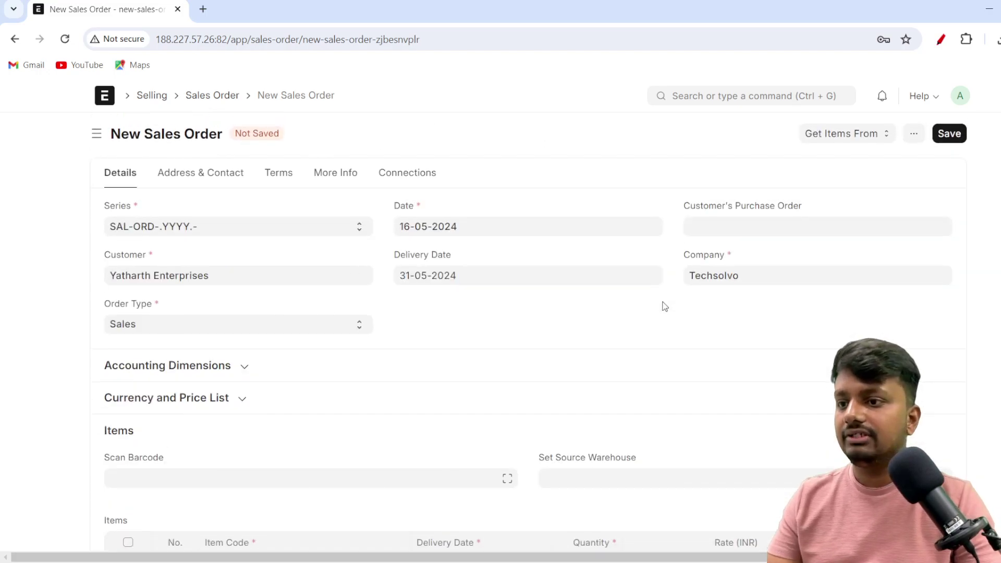
Examine the order's address and contact details, payment terms, additional information and GST details, and return to the main details.
left_click(188, 179)
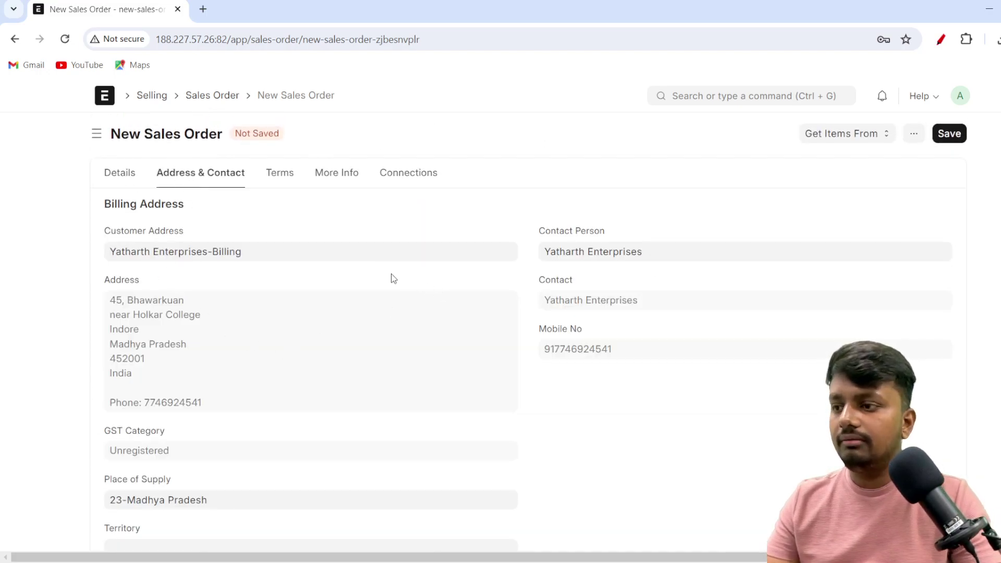
scroll(170, 253, "down", 3)
scroll(420, 297, "down", 4)
scroll(462, 291, "up", 5)
scroll(461, 296, "up", 2)
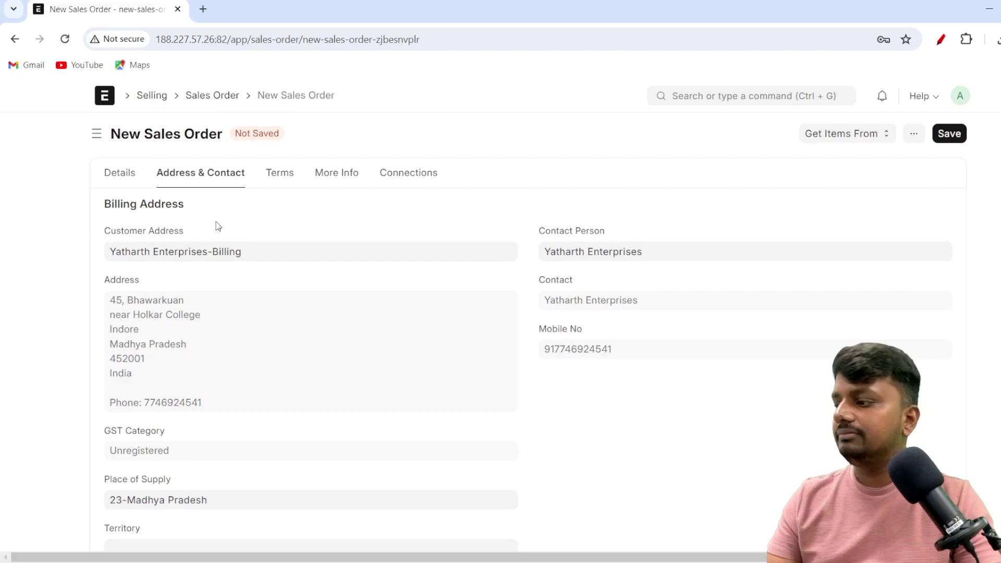
left_click(285, 189)
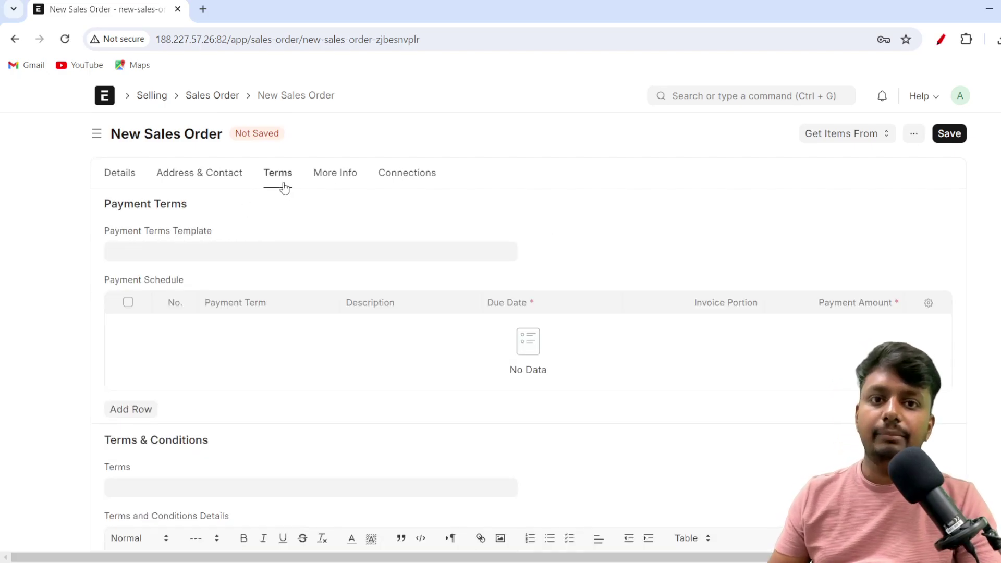
left_click(331, 186)
left_click(397, 187)
left_click(353, 186)
left_click(413, 183)
left_click(171, 211)
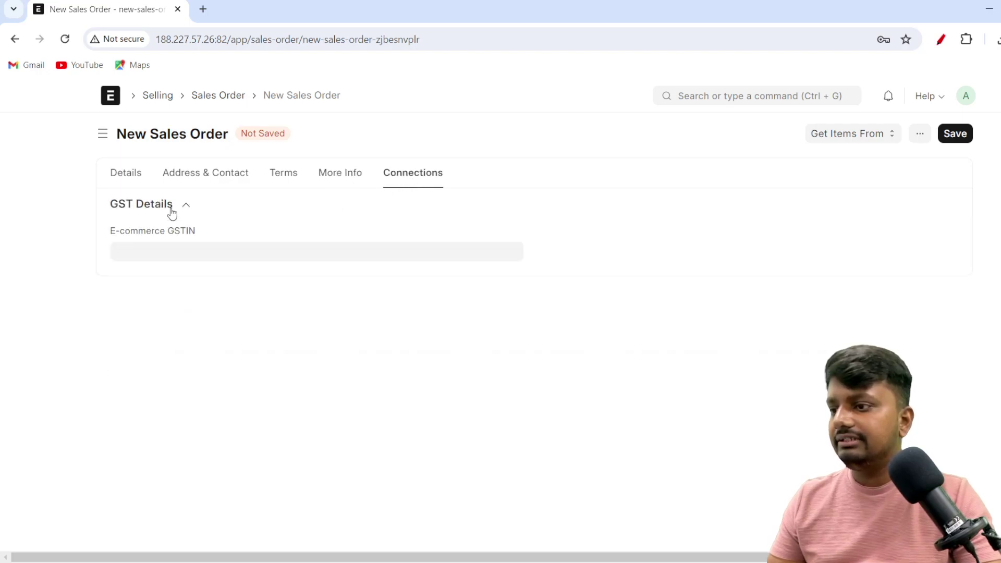
left_click(172, 212)
left_click(128, 185)
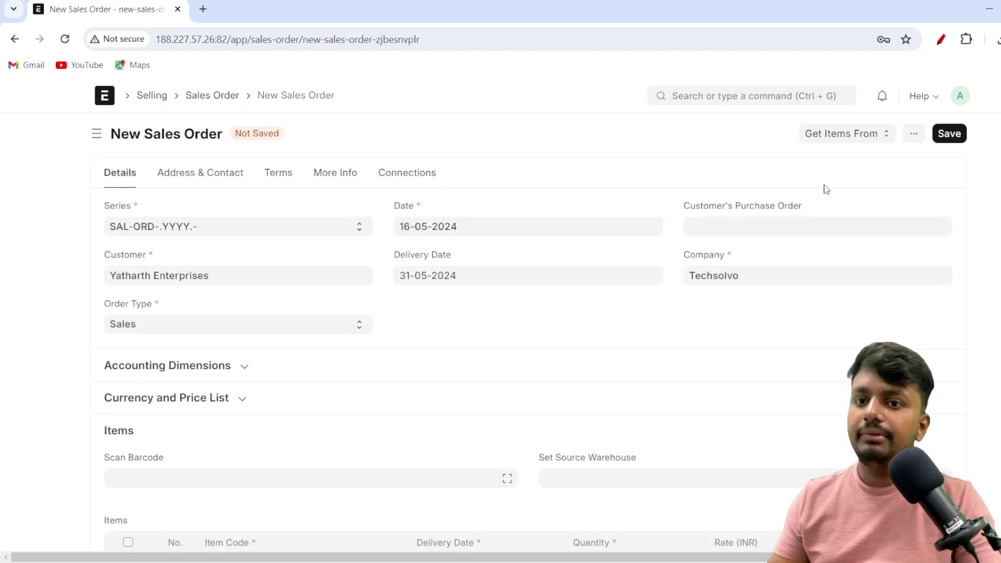
Save the sales order and submit it permanently.
left_click(949, 141)
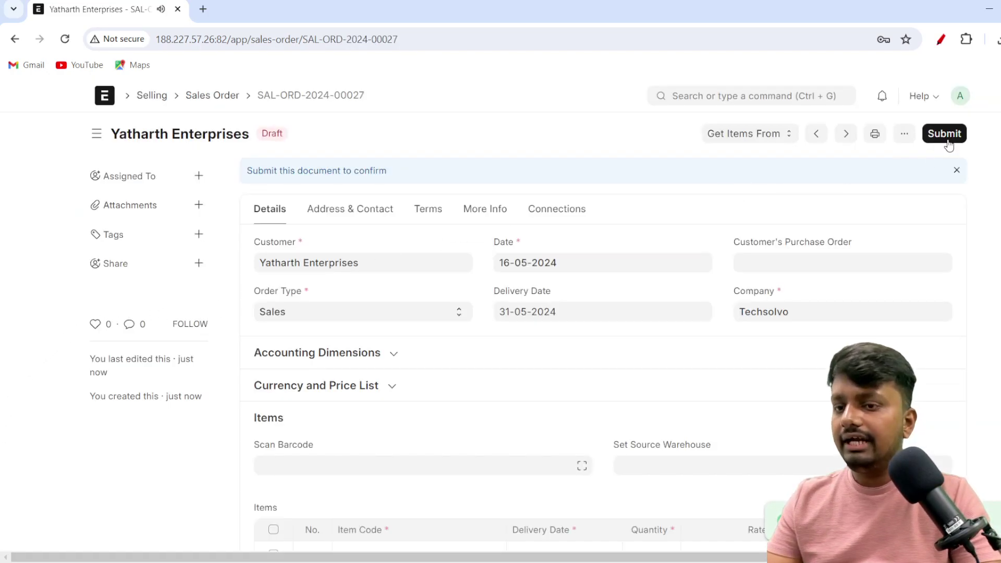
left_click(948, 141)
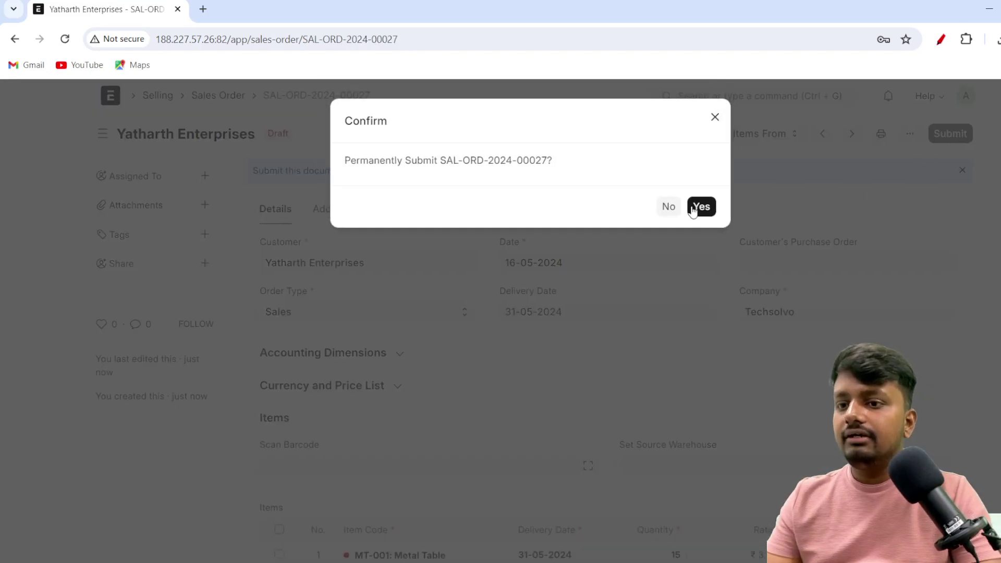
left_click(701, 208)
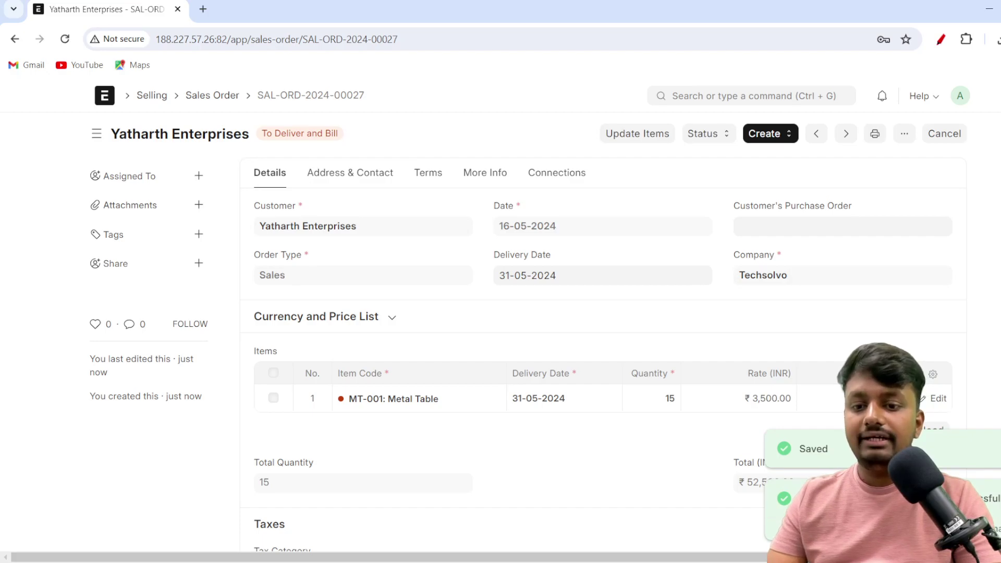
Open the print preview of the submitted sales order and look through the whole document.
key("ctrl+p")
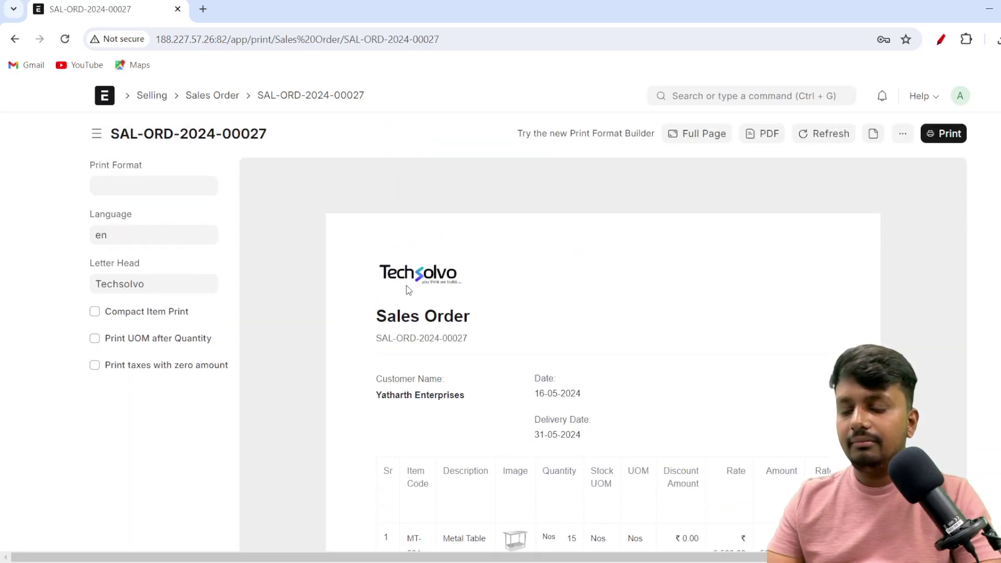
scroll(407, 287, "down", 1)
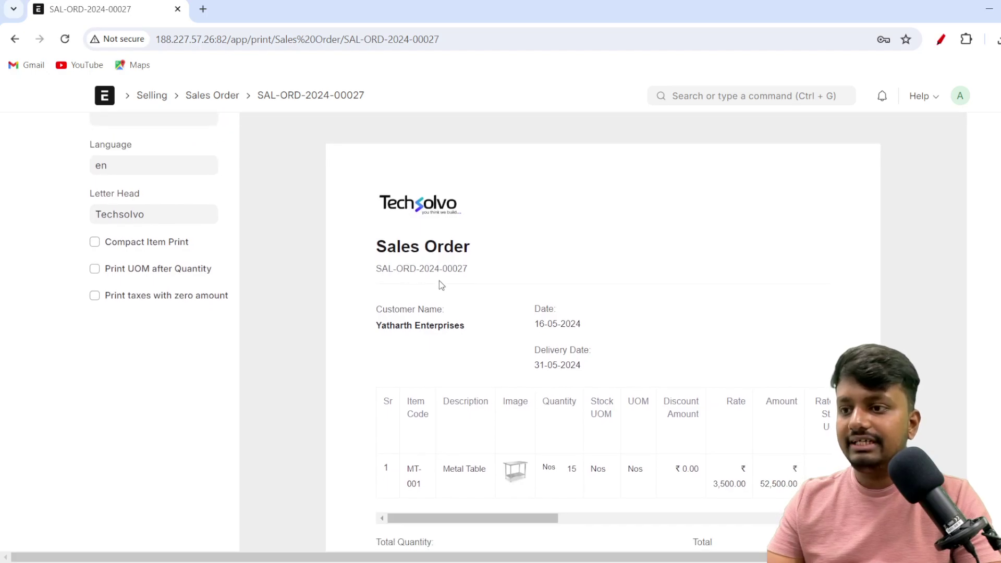
scroll(439, 280, "down", 10)
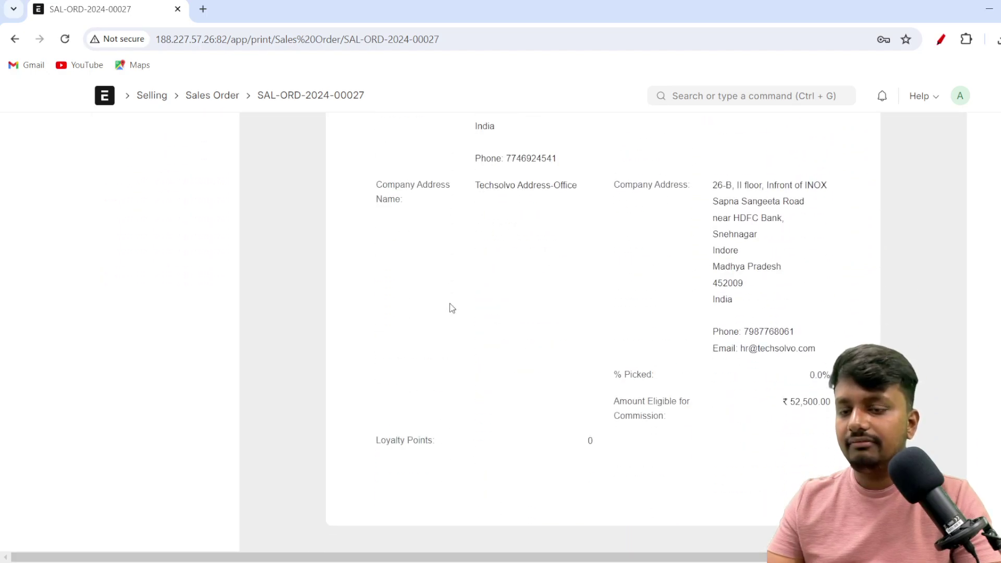